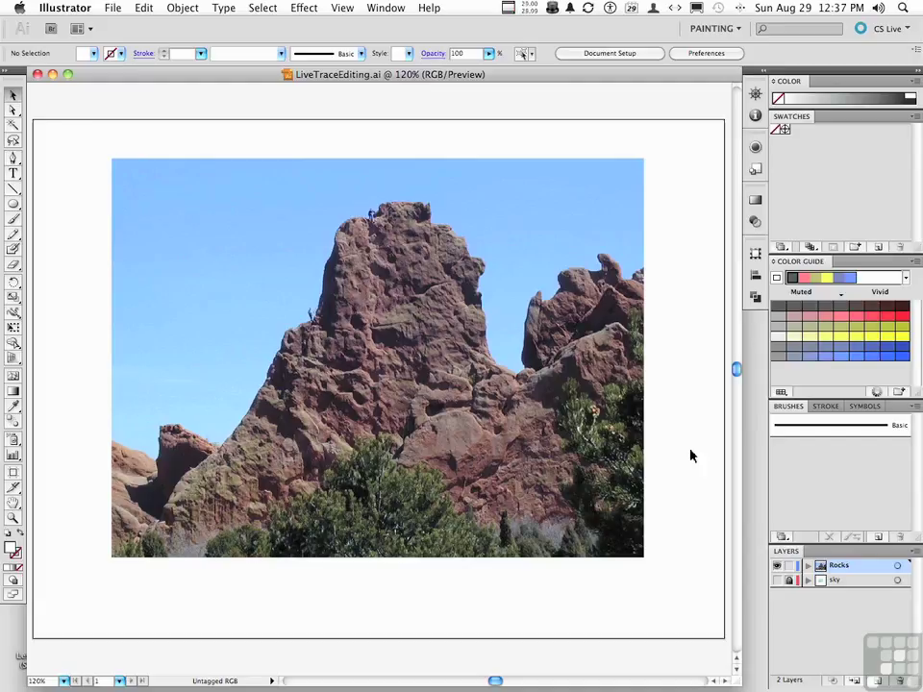
# Step: Live Trace the rock photo and switch the tracing to the Grayscale preset
pyautogui.click(483, 425)
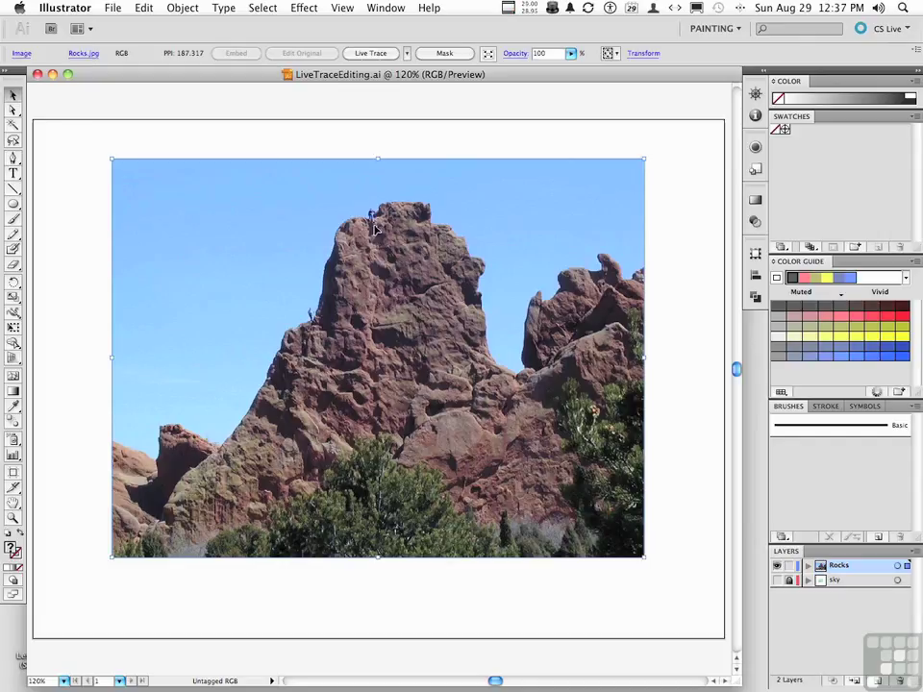
pyautogui.click(384, 56)
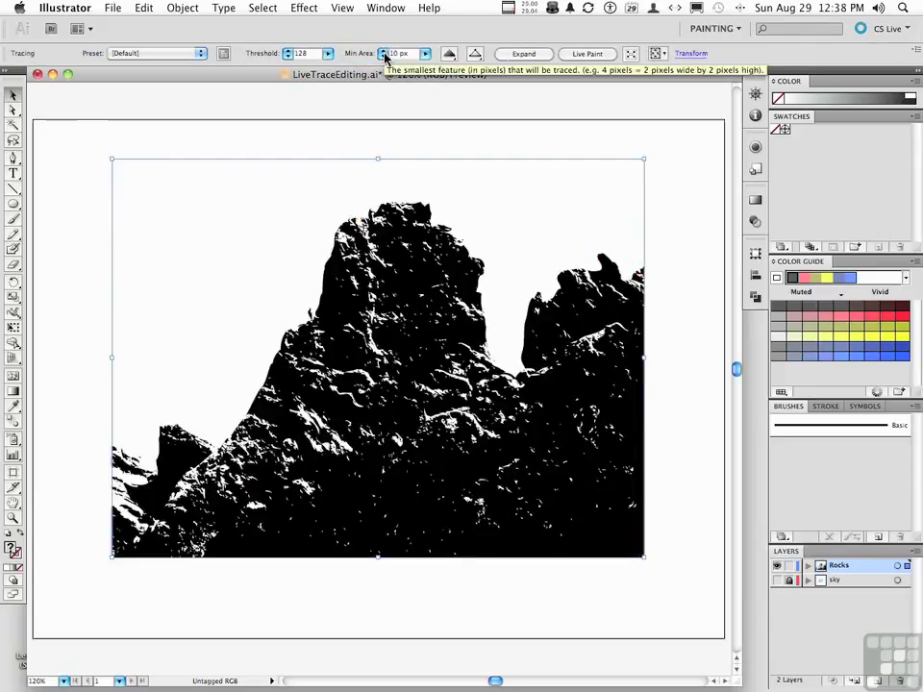
pyautogui.click(194, 56)
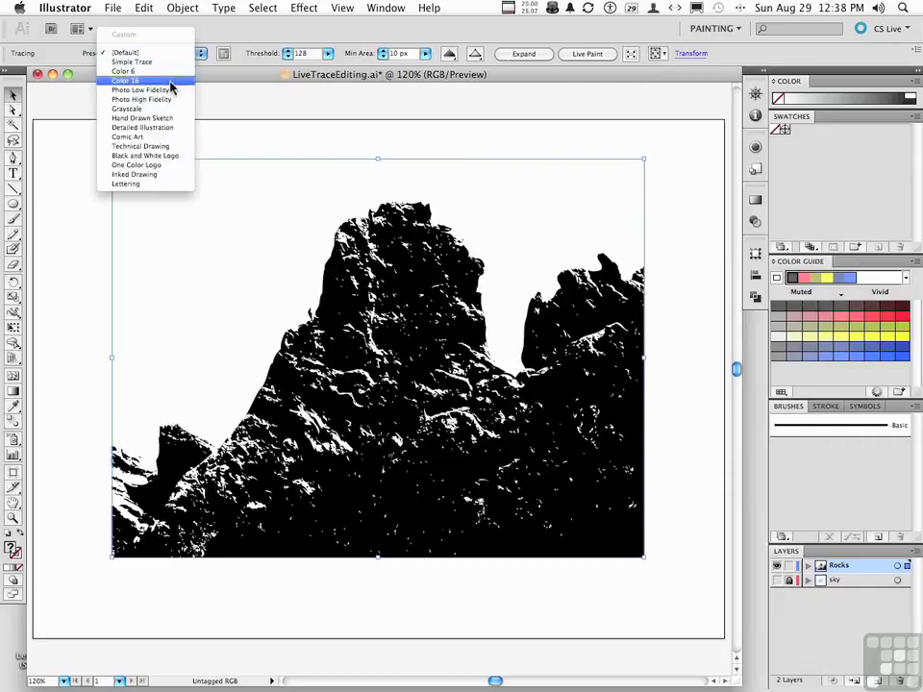
pyautogui.click(159, 109)
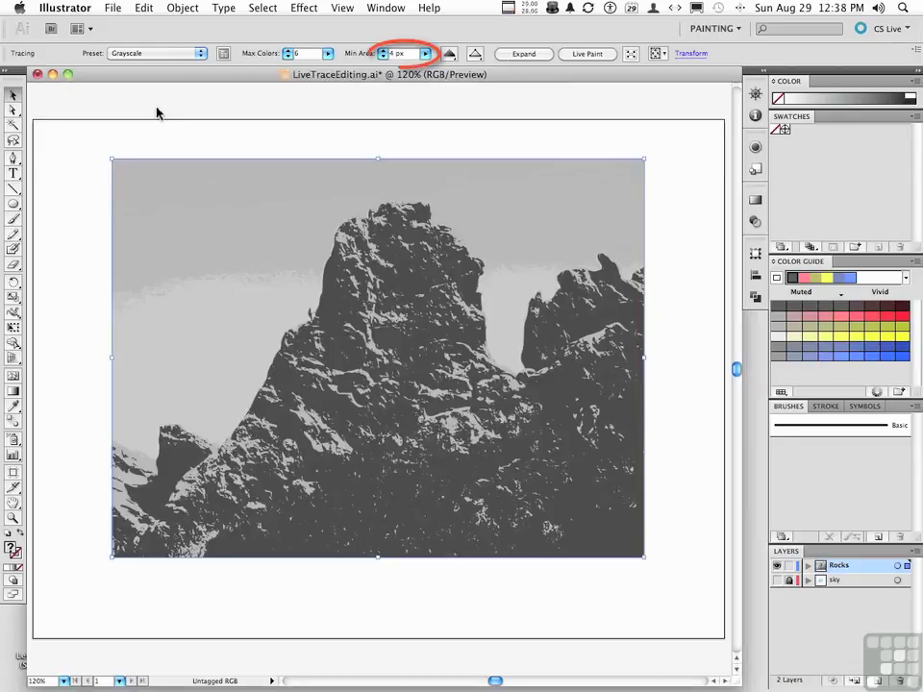
# Step: Set the tracing's minimum area to 70 px and its maximum number of colors to 8
pyautogui.click(388, 54)
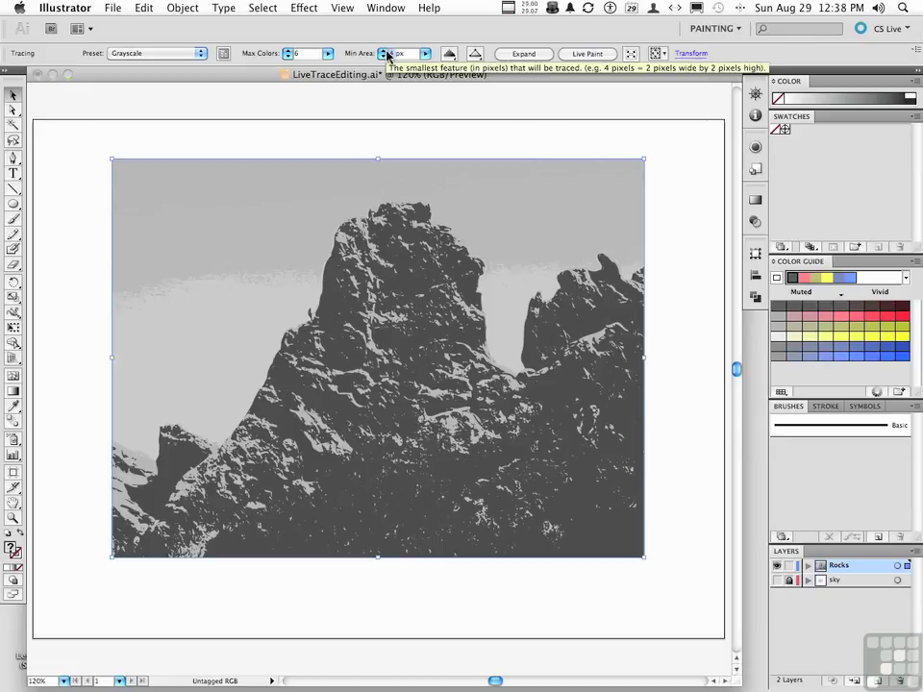
pyautogui.write('20')
pyautogui.press('Return')
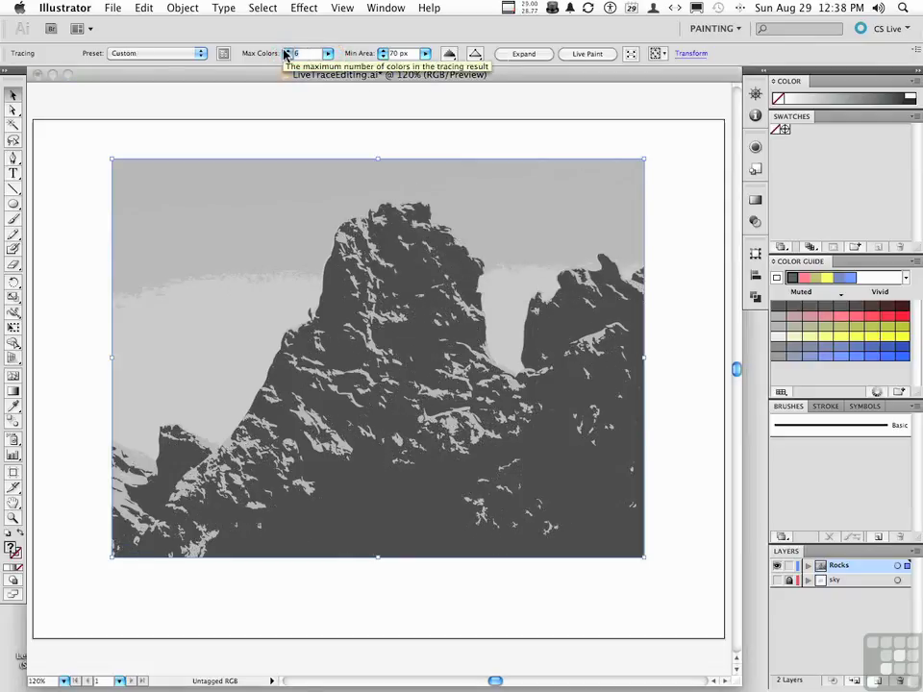
pyautogui.click(285, 52)
pyautogui.click(286, 51)
pyautogui.press('Tab')
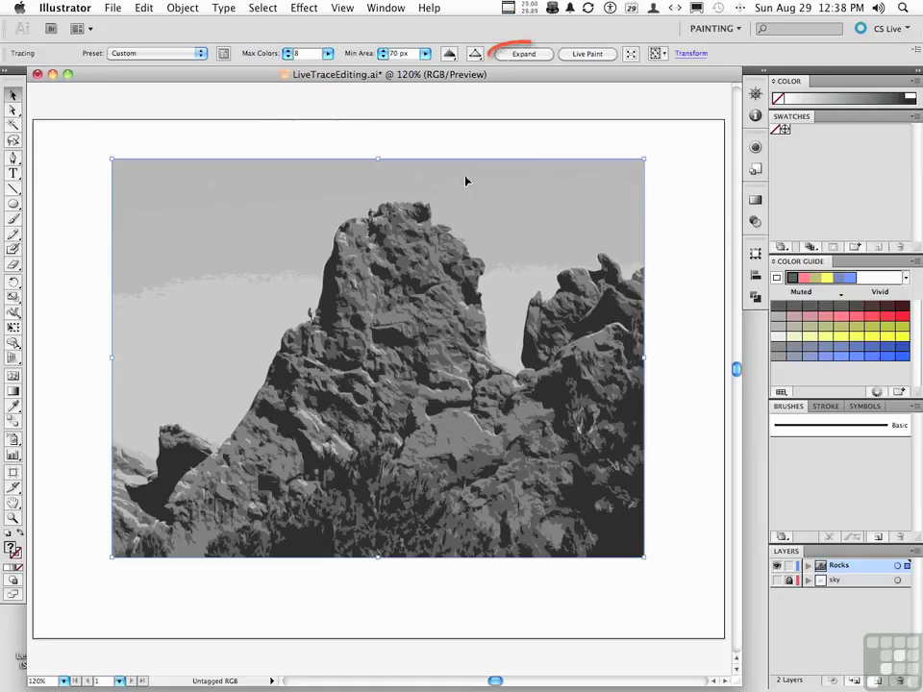
# Step: Expand the tracing into vector paths, ungroup them, and deselect everything
pyautogui.click(516, 55)
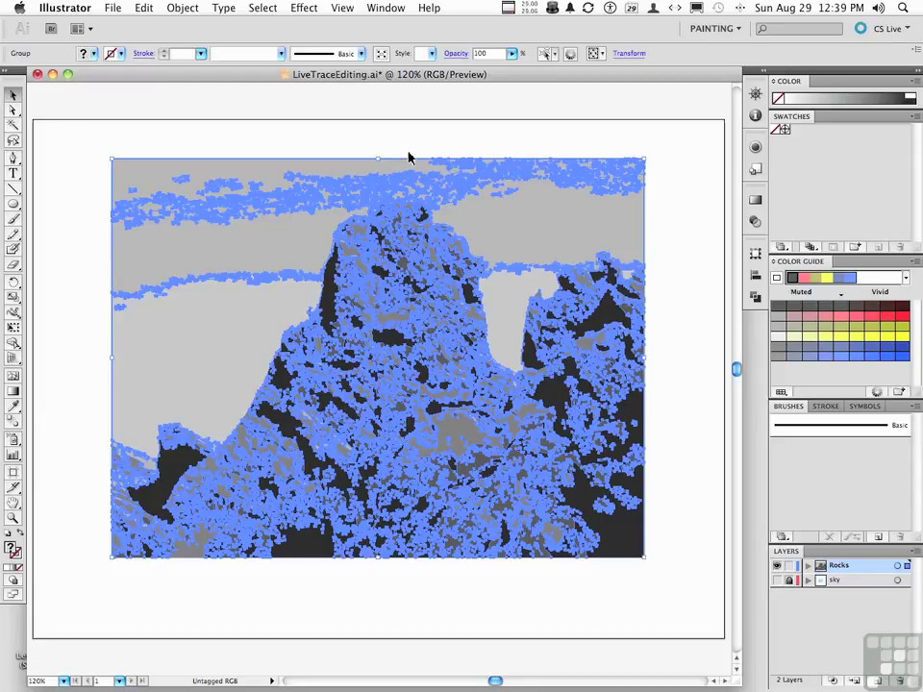
pyautogui.click(183, 8)
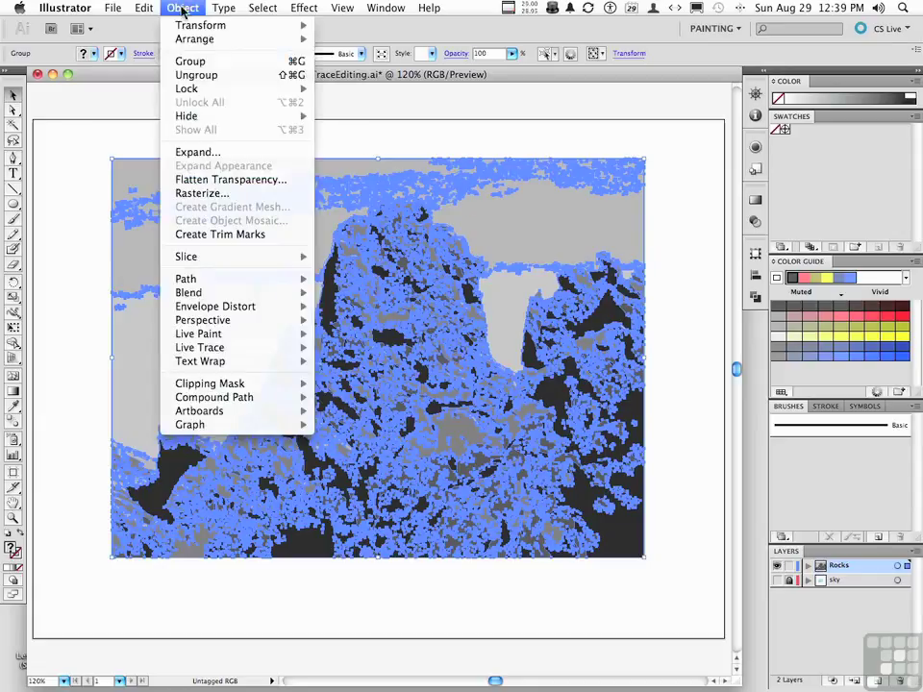
pyautogui.click(187, 74)
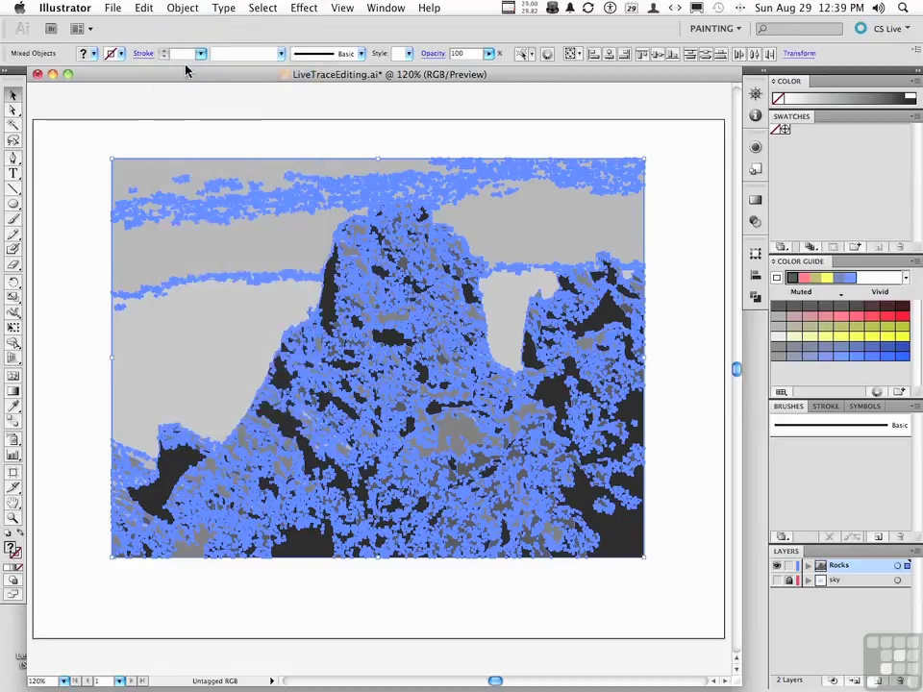
pyautogui.click(181, 10)
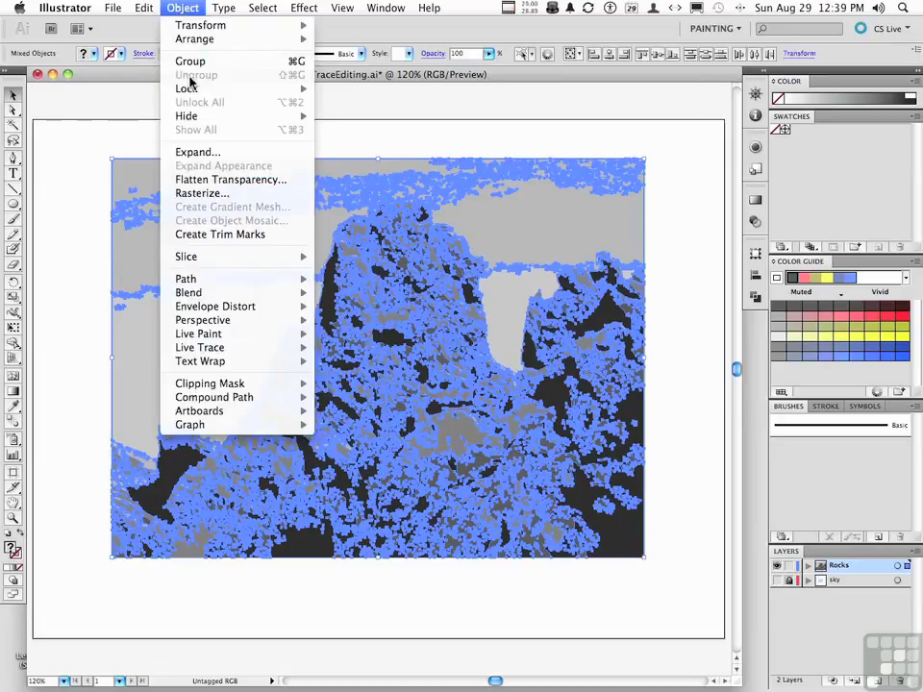
pyautogui.click(180, 9)
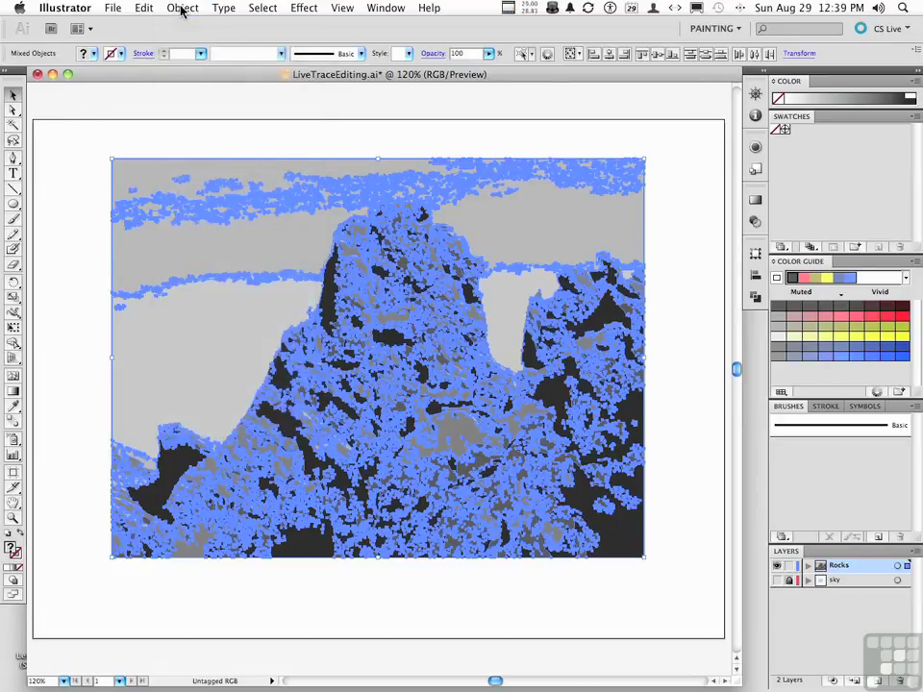
pyautogui.click(94, 165)
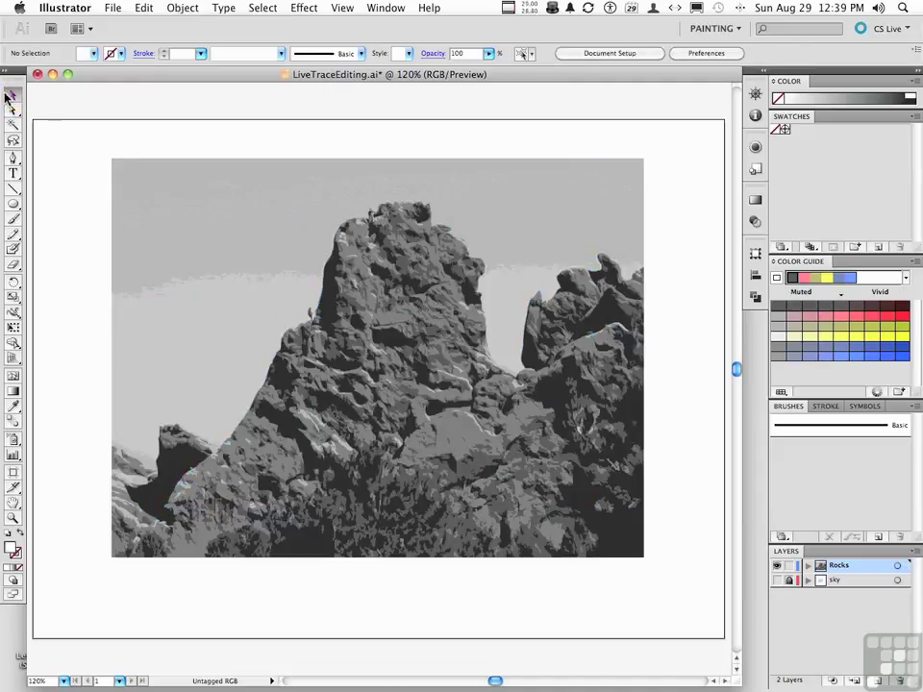
# Step: Delete the gray sky shapes beside and above the main rock peak
pyautogui.moveTo(82, 141); pyautogui.dragTo(262, 373)
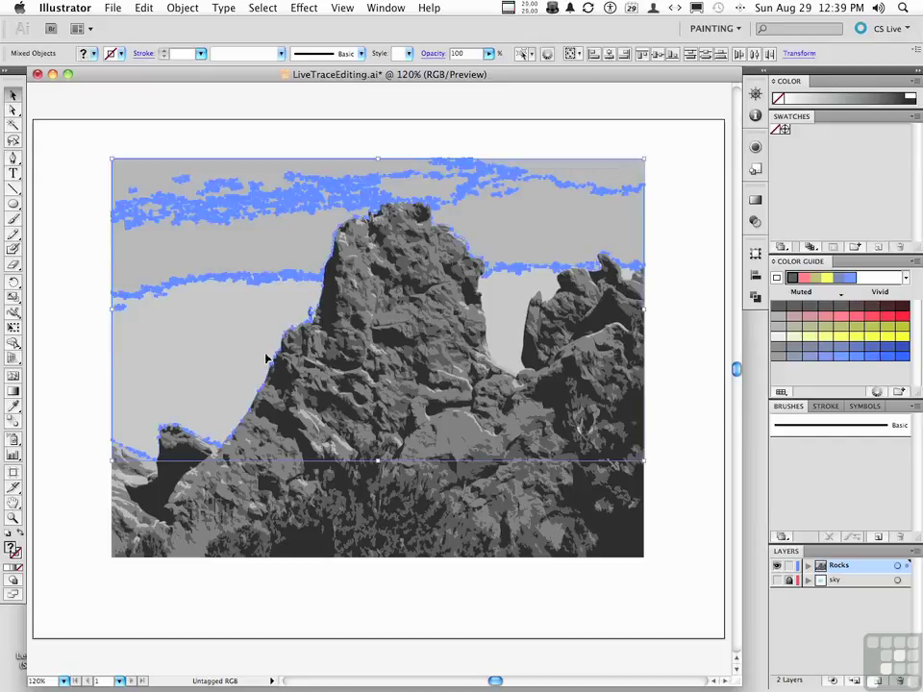
pyautogui.press('Delete')
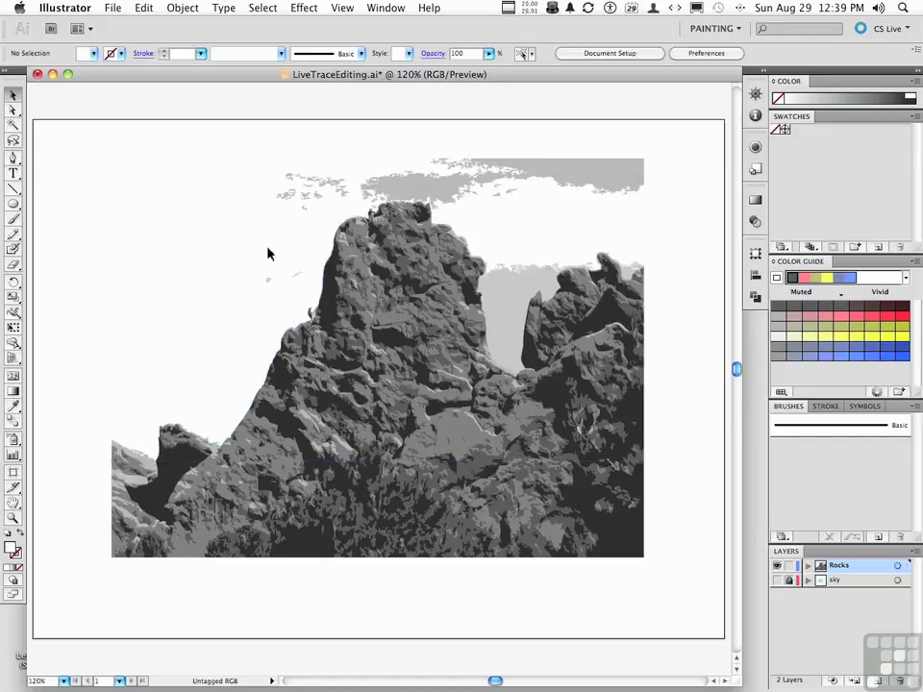
pyautogui.moveTo(241, 137)
pyautogui.mouseDown()
pyautogui.moveTo(693, 156)
pyautogui.moveTo(701, 202)
pyautogui.mouseUp()
pyautogui.press('Delete')
pyautogui.moveTo(159, 165); pyautogui.dragTo(309, 298)
pyautogui.press('Delete')
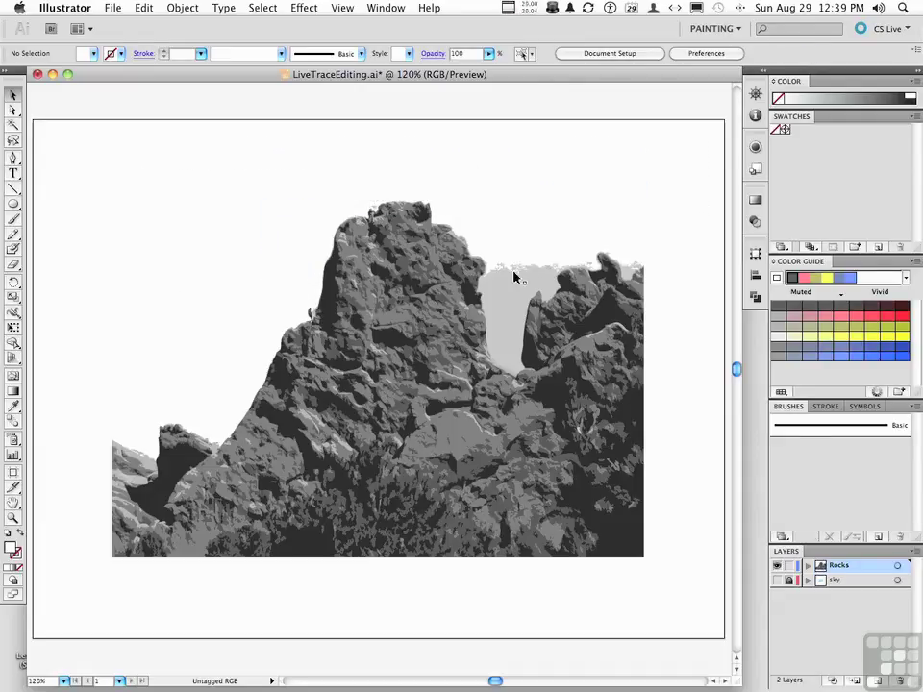
# Step: Delete the remaining gray sky shapes between the main peak and the smaller rocks
pyautogui.click(496, 303)
pyautogui.press('Delete')
pyautogui.moveTo(510, 249); pyautogui.dragTo(552, 277)
pyautogui.press('Delete')
pyautogui.click(597, 264)
pyautogui.press('Delete')
pyautogui.press('Delete')
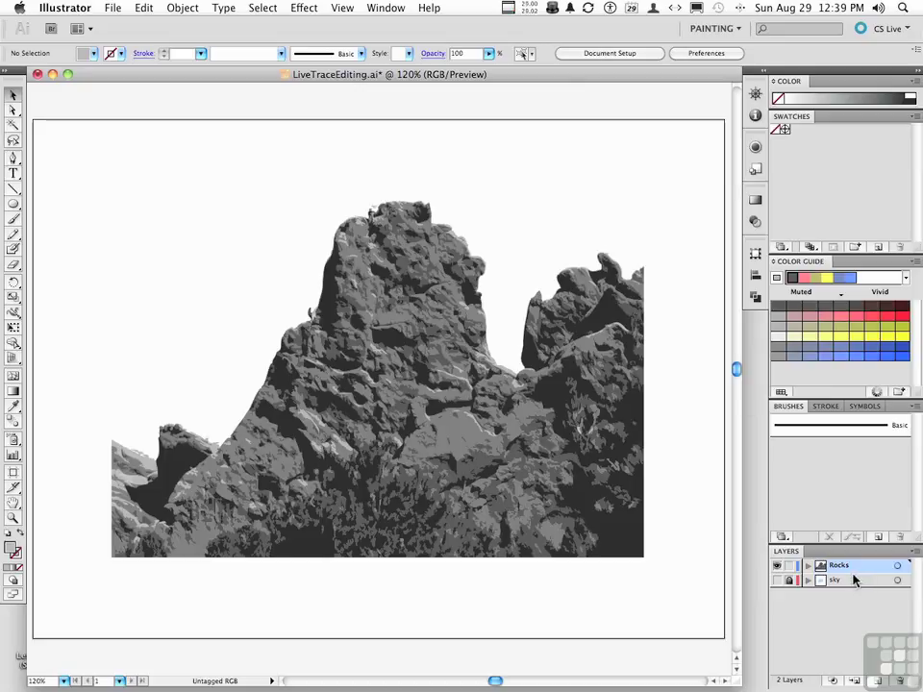
# Step: Show the sky layer behind the traced rocks, toggling the visibility of both layers to compare, and leave both visible
pyautogui.click(777, 581)
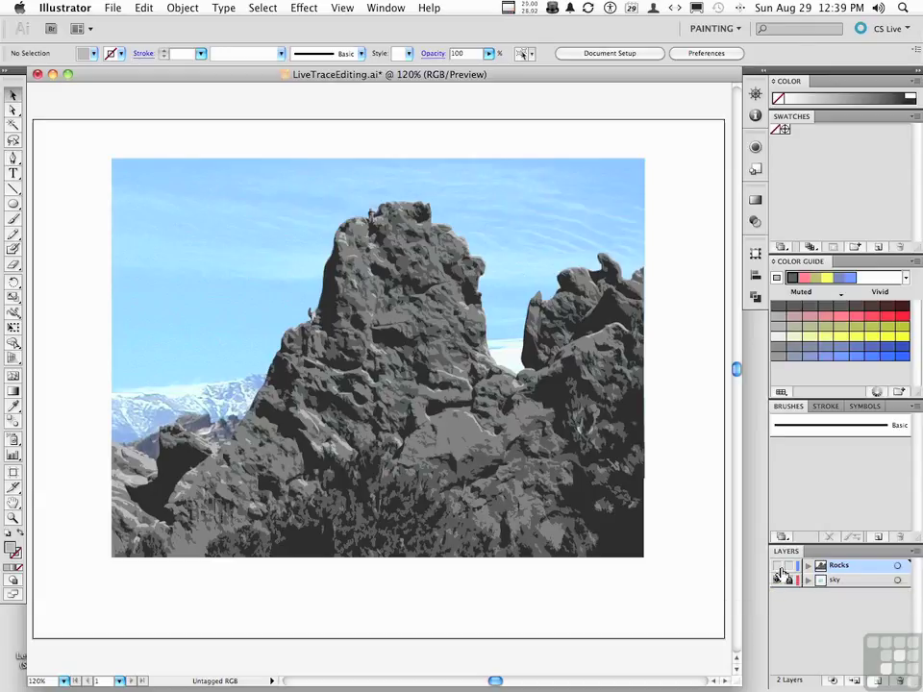
pyautogui.click(777, 566)
pyautogui.click(777, 566)
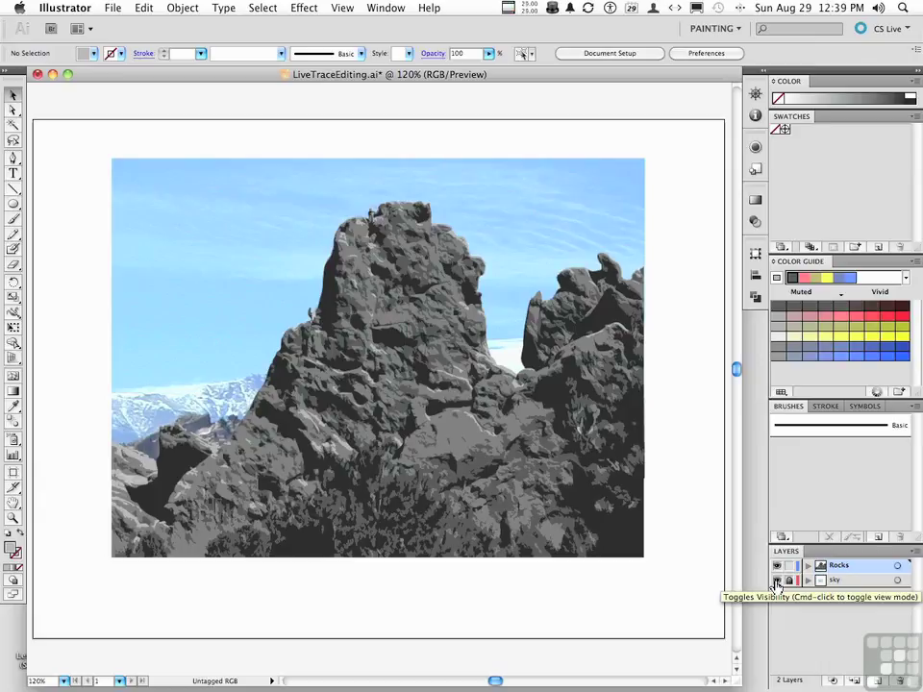
pyautogui.click(777, 581)
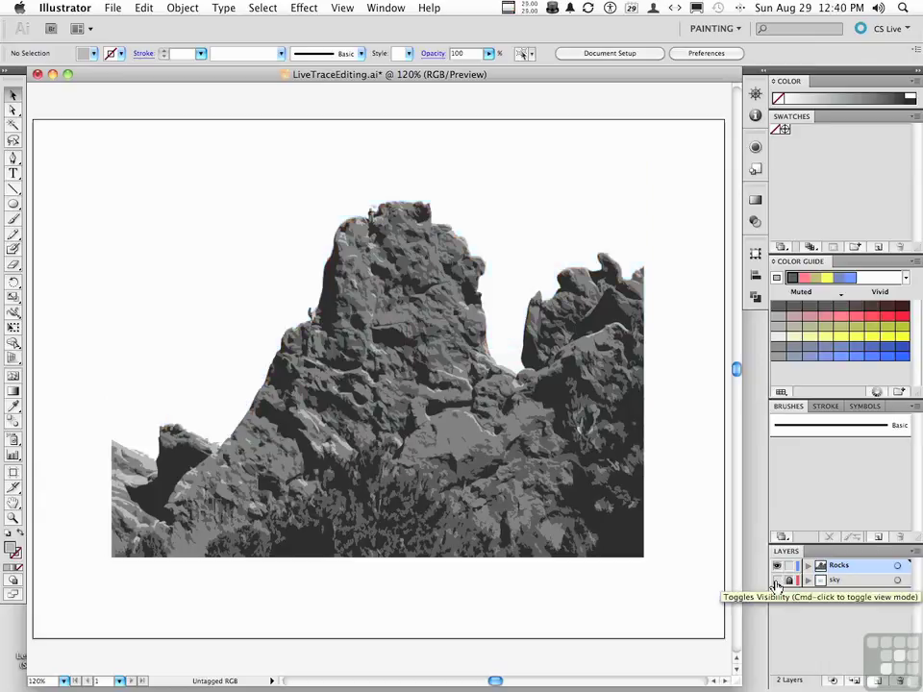
pyautogui.click(777, 581)
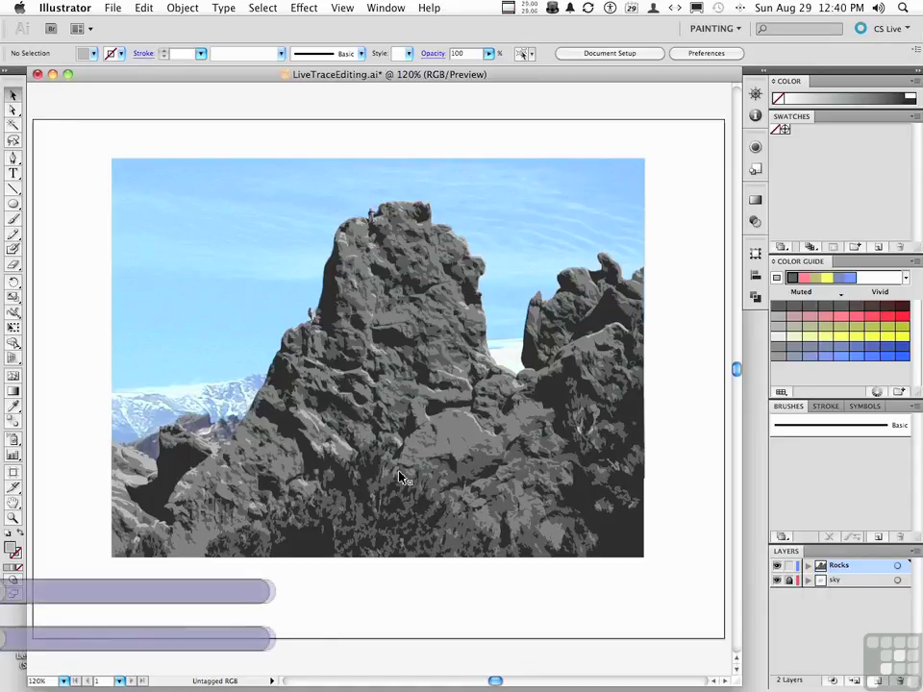
# Step: Select all the rock paths and recolor them with the High Contrast 1 color harmony
pyautogui.press('super+a')
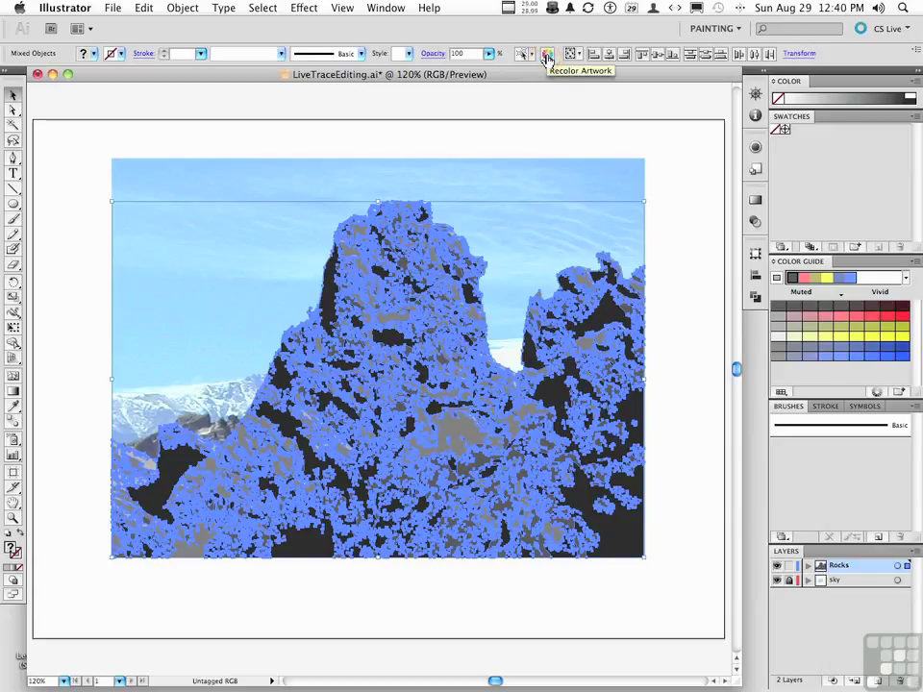
pyautogui.click(546, 55)
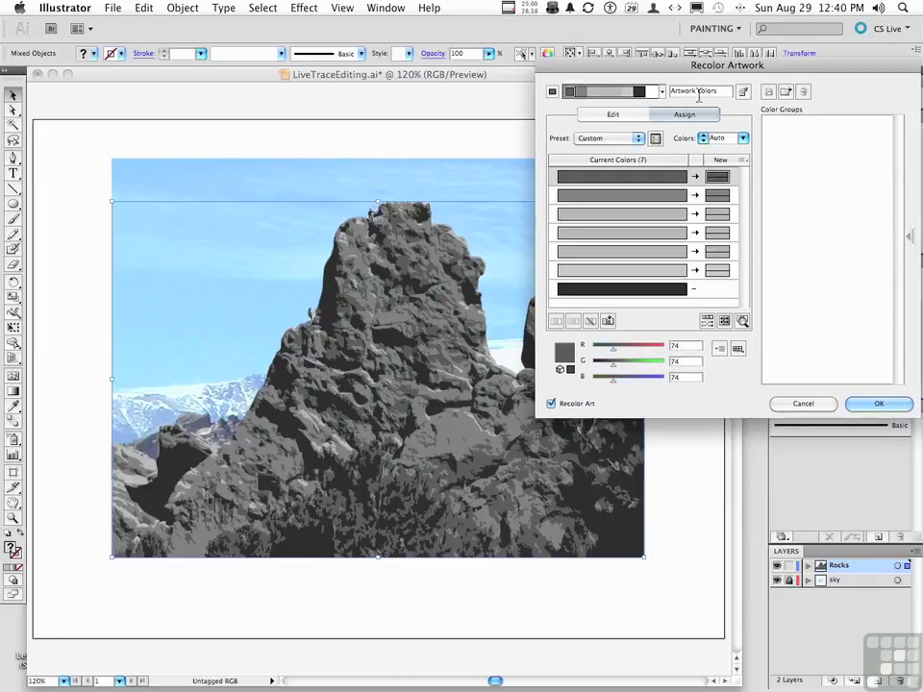
pyautogui.click(661, 93)
pyautogui.scroll(-5, 632, 257)
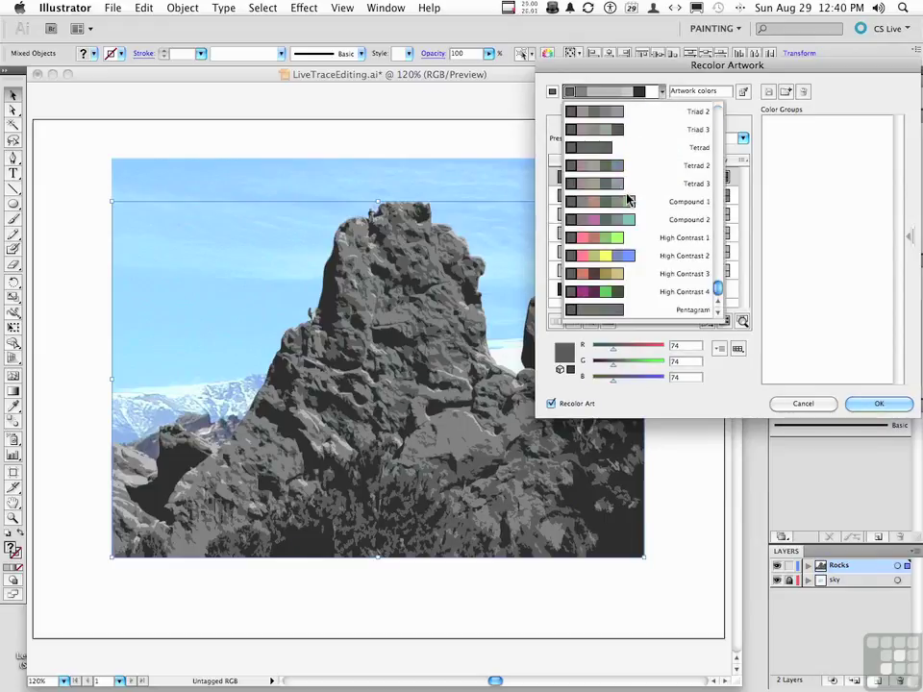
pyautogui.click(612, 238)
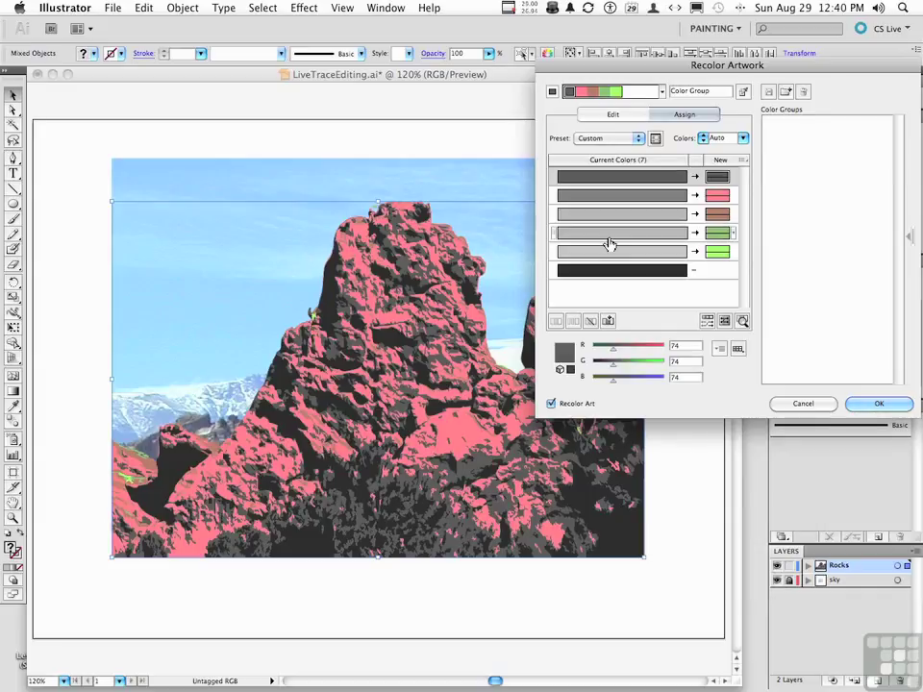
# Step: Turn on color highlighting and examine where the individual current colors occur in the rock artwork
pyautogui.click(741, 322)
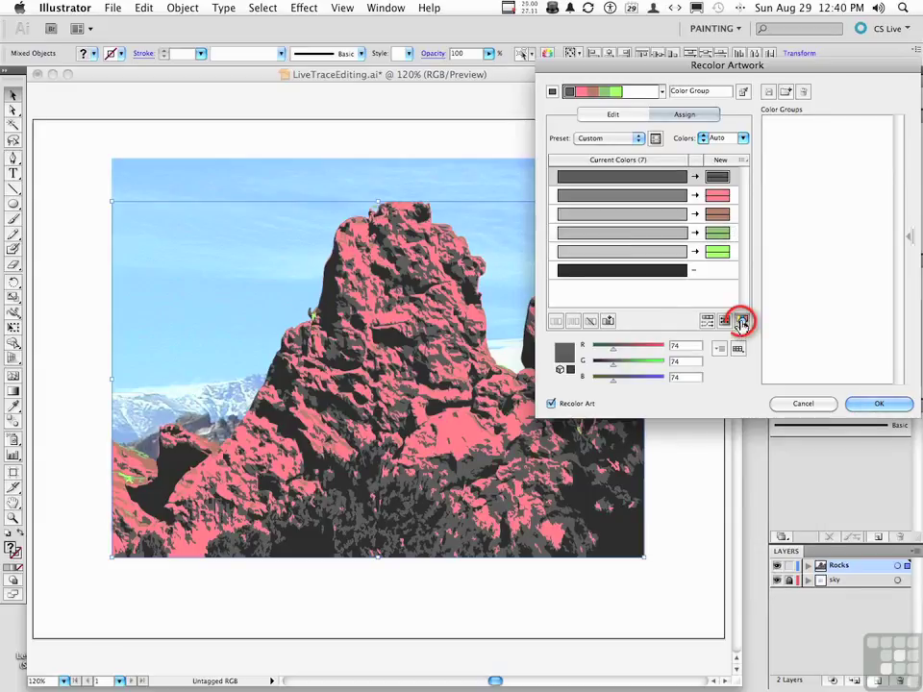
pyautogui.click(679, 198)
pyautogui.click(669, 235)
pyautogui.click(671, 252)
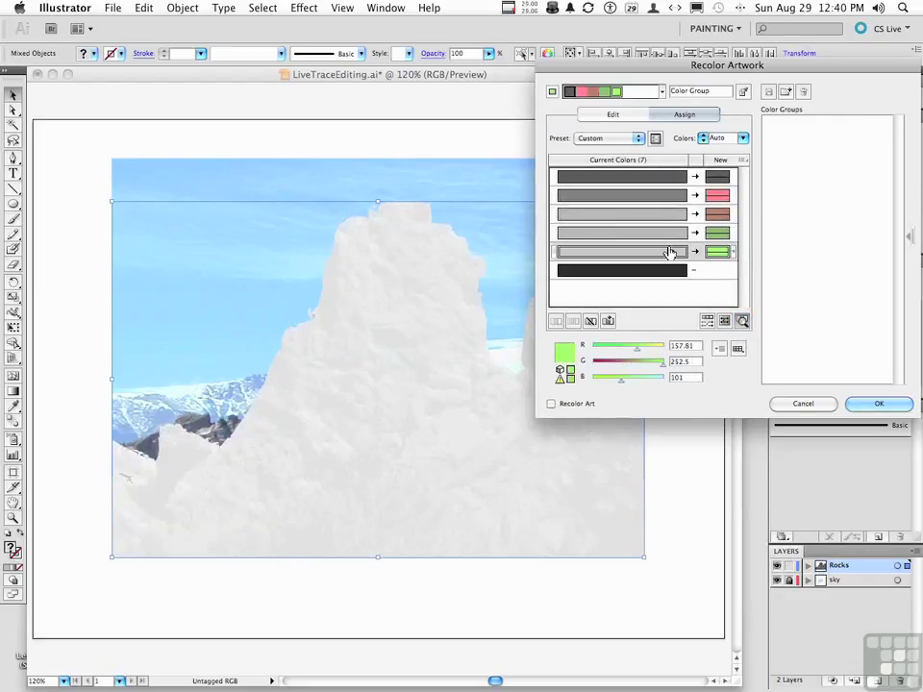
pyautogui.click(660, 212)
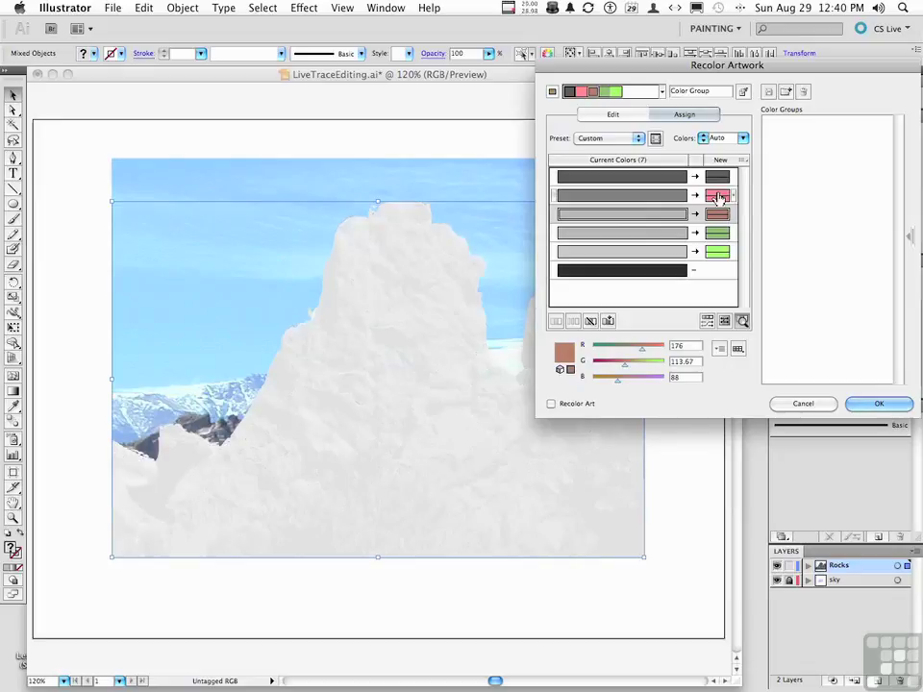
# Step: Change the pink replacement color to deep red (RGB 204, 0, 0), turn off color highlighting, and apply the recoloring
pyautogui.click(719, 197)
pyautogui.doubleClick(719, 197)
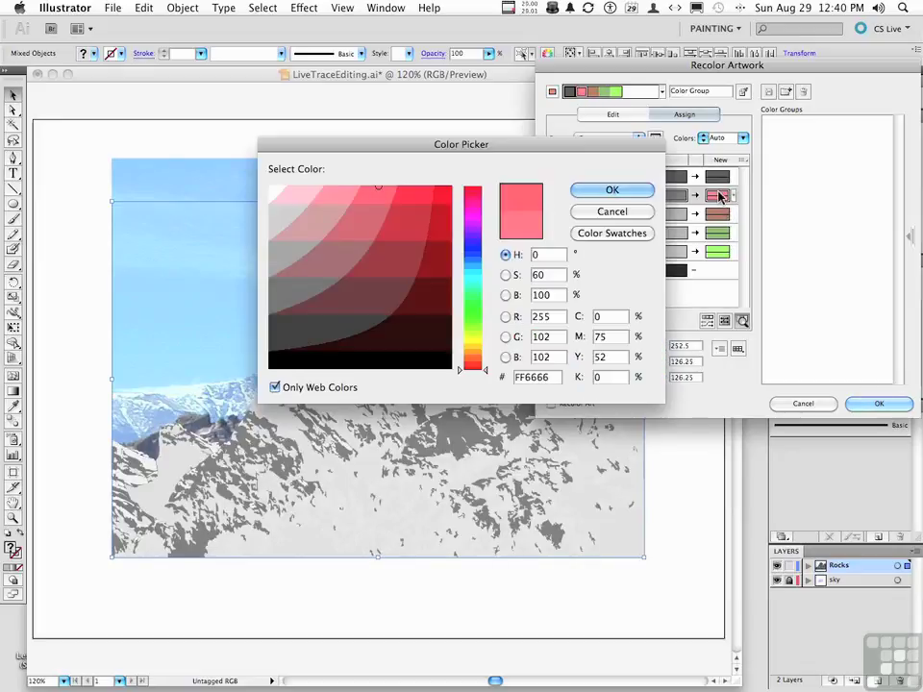
pyautogui.moveTo(386, 211)
pyautogui.mouseDown()
pyautogui.moveTo(405, 193)
pyautogui.moveTo(433, 196)
pyautogui.moveTo(436, 211)
pyautogui.mouseUp()
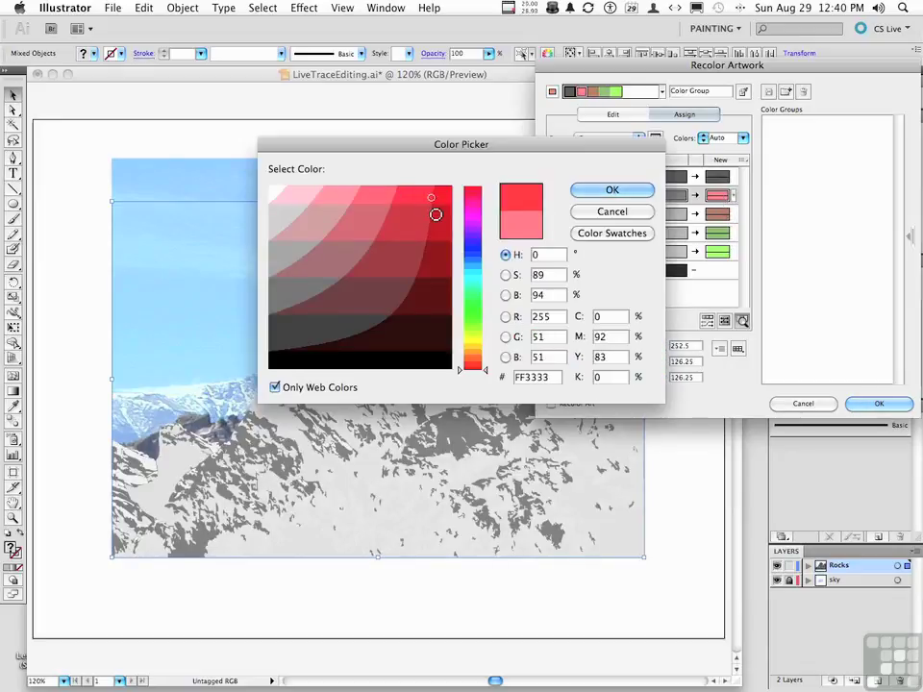
pyautogui.click(595, 189)
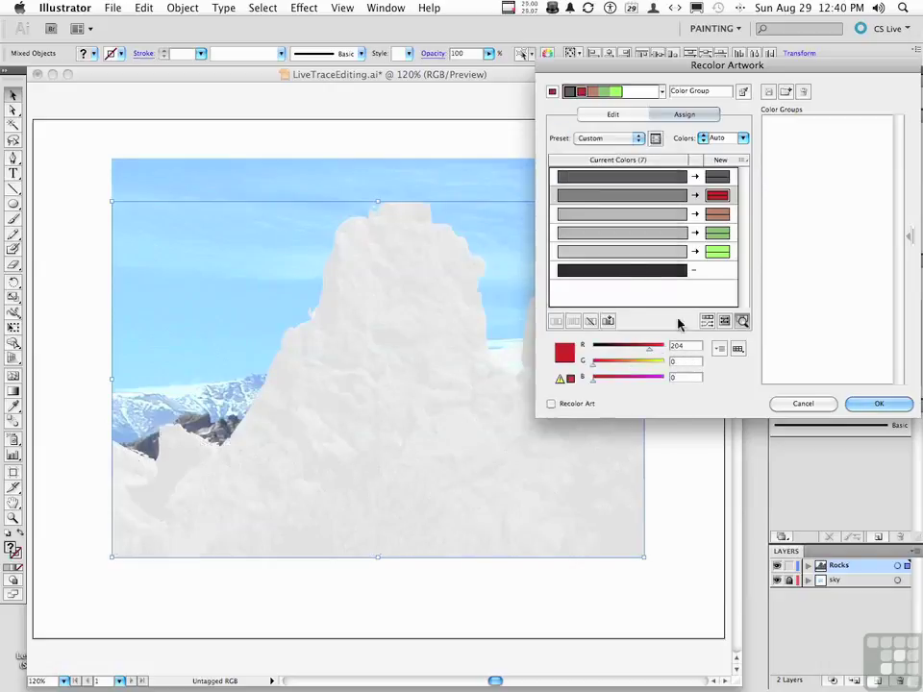
pyautogui.click(742, 321)
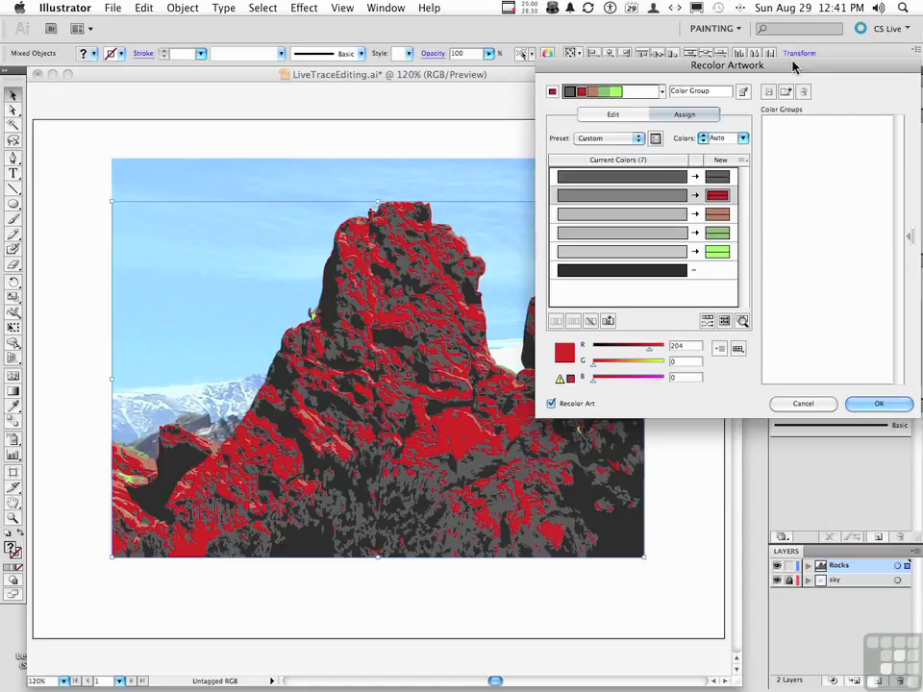
pyautogui.click(877, 404)
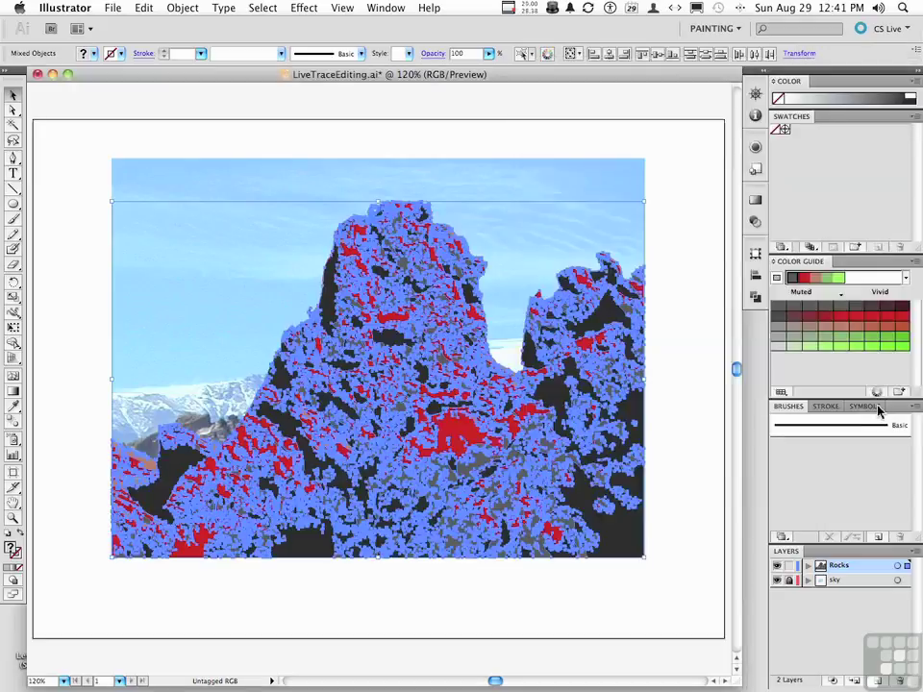